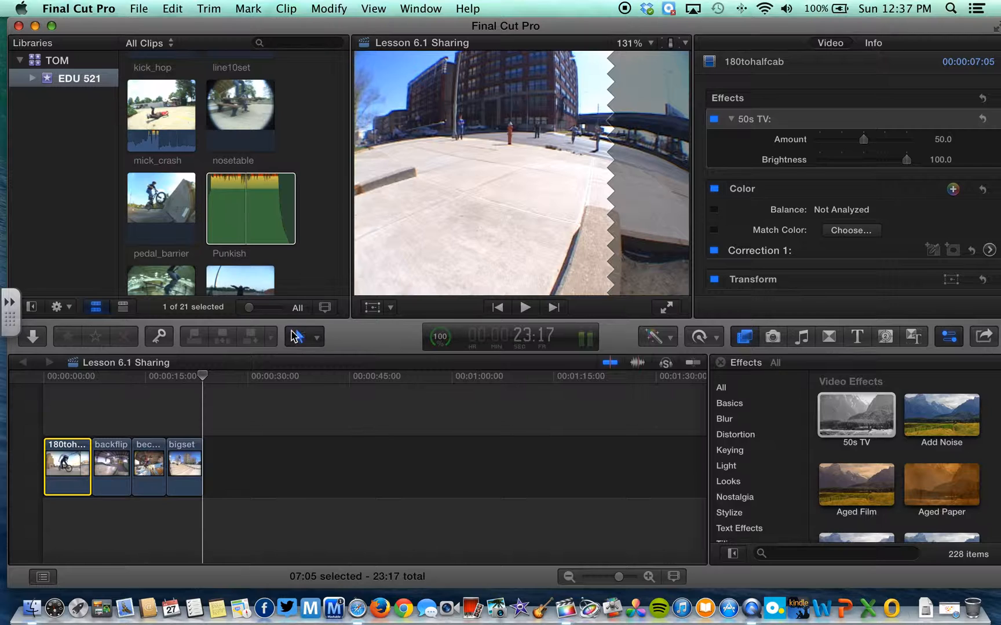
- Use the Select tool to highlight the bigset, beckhamoverpic, backflip and 180tohalfcab clips in the timeline one at a time, ending on bigset
left_click(318, 344)
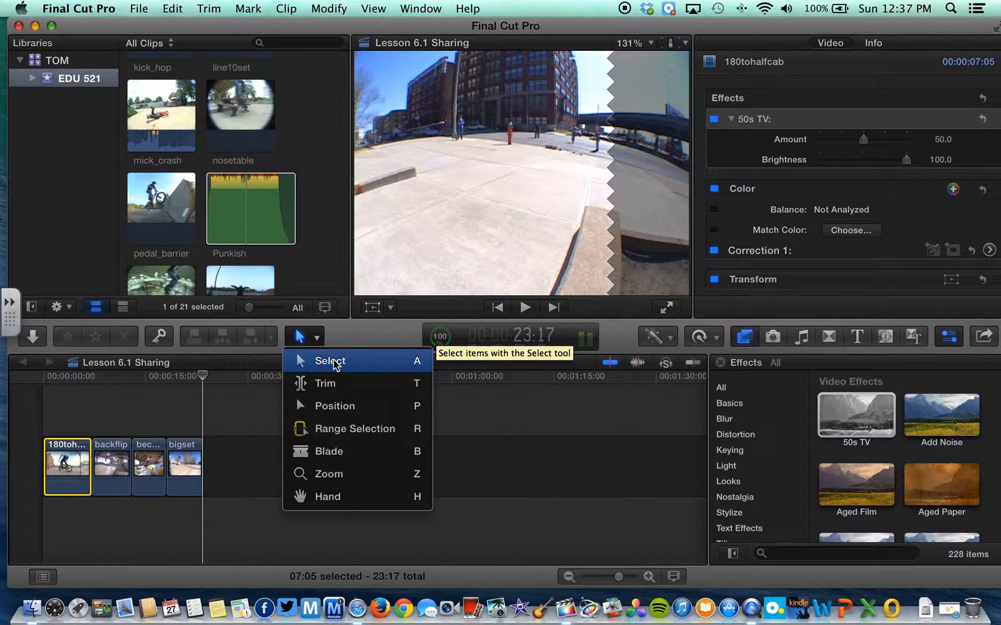
left_click(331, 363)
left_click(187, 462)
left_click(148, 463)
left_click(115, 466)
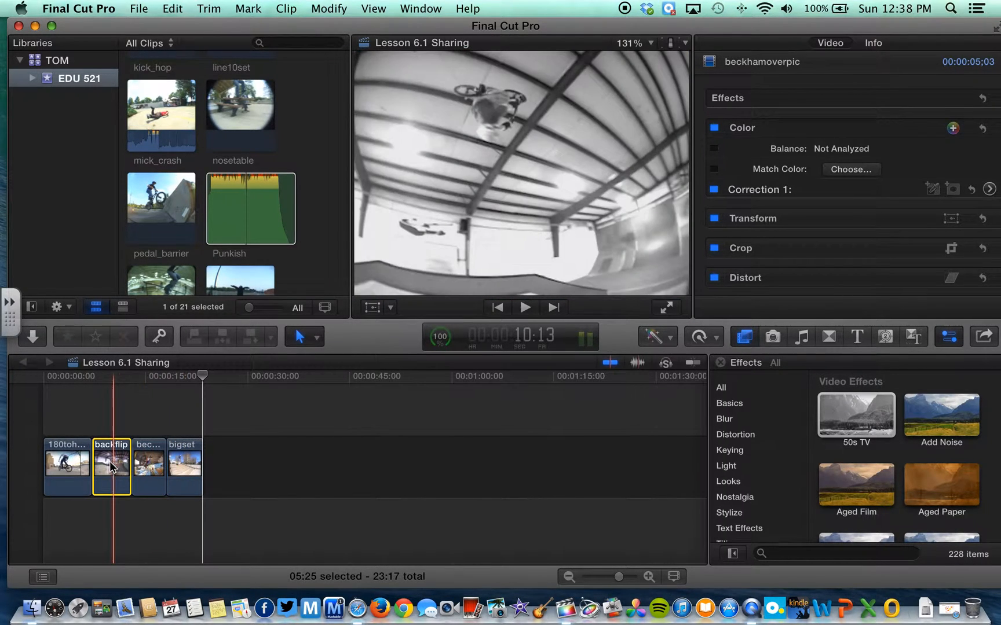
left_click(74, 467)
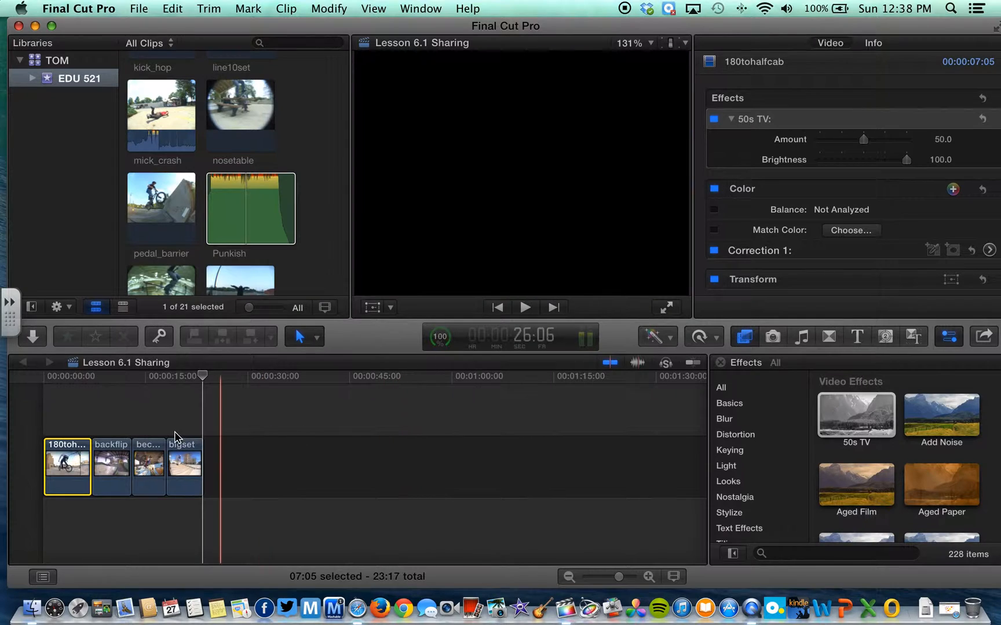
left_click(184, 460)
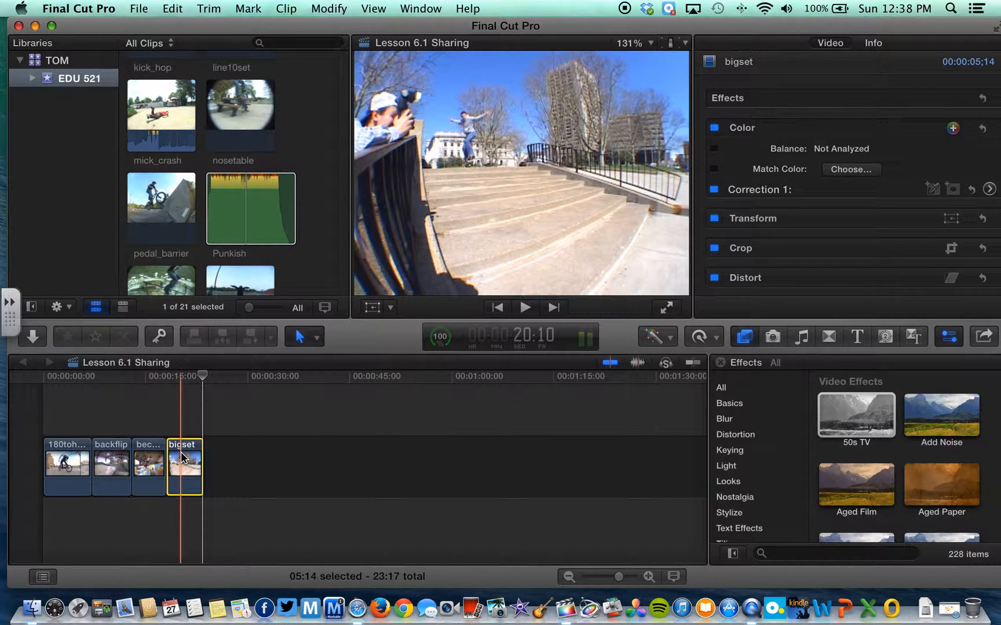
- Select the beckhamoverpic, backflip and 180tohalfcab timeline clips one after another
left_click(307, 341)
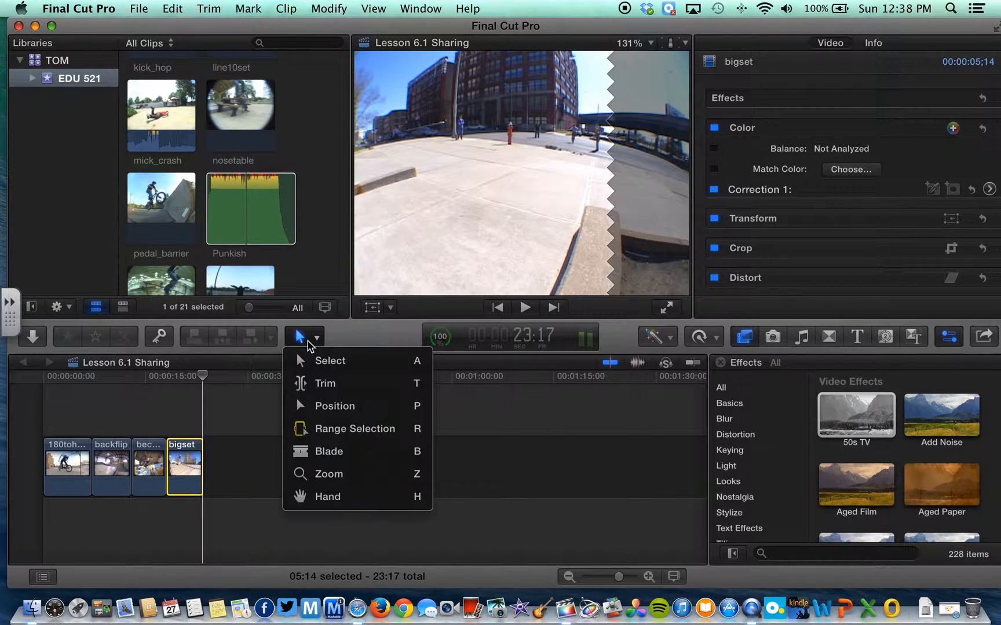
left_click(309, 345)
left_click(148, 463)
left_click(112, 464)
left_click(74, 461)
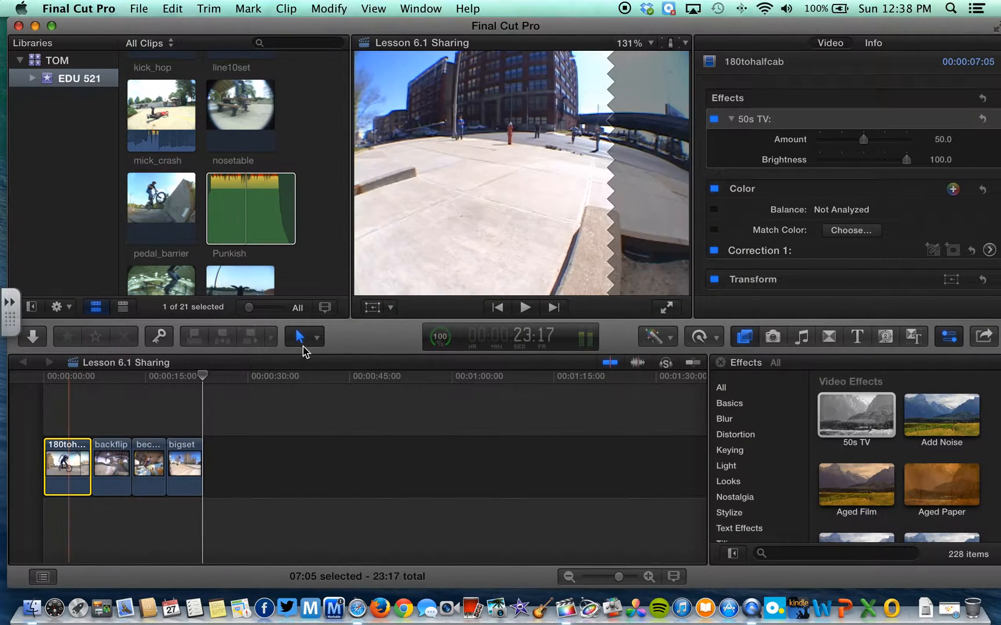
- Choose the Select tool again and go through the timeline clips individually from bigset back to 180tohalfcab
left_click(307, 340)
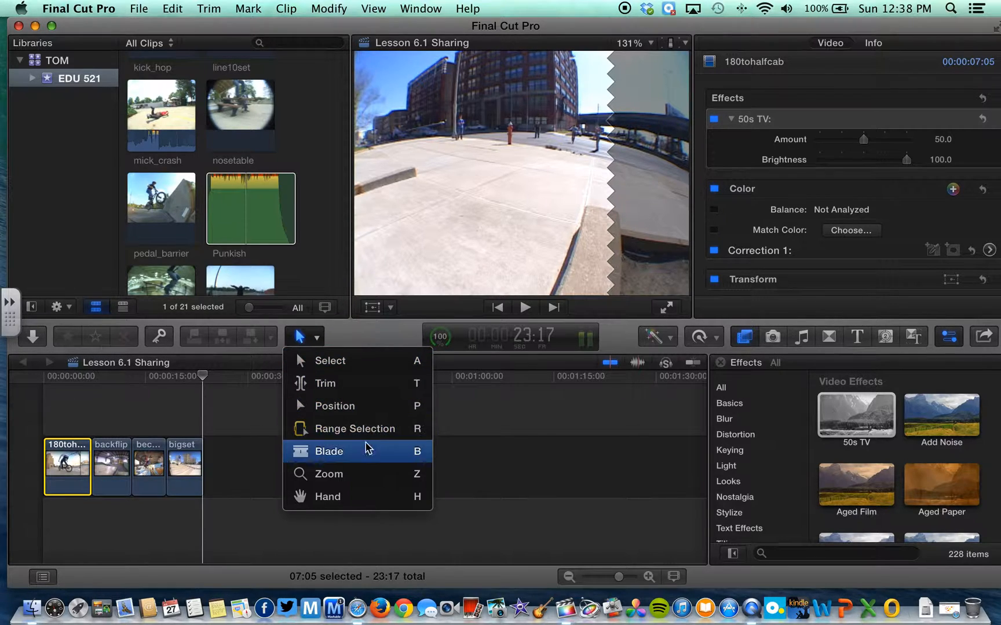
left_click(330, 363)
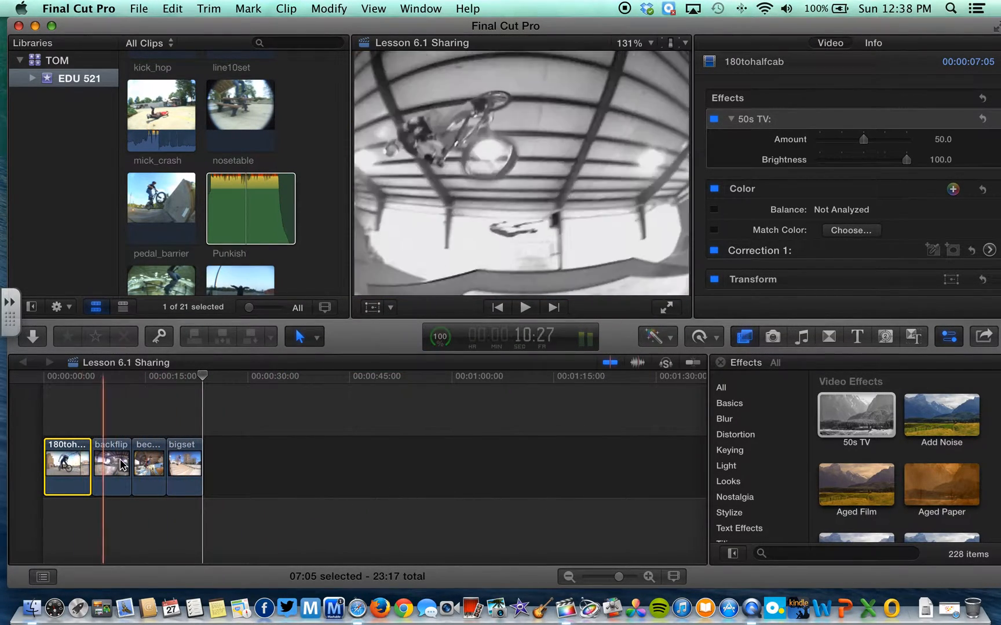
left_click(190, 463)
left_click(146, 463)
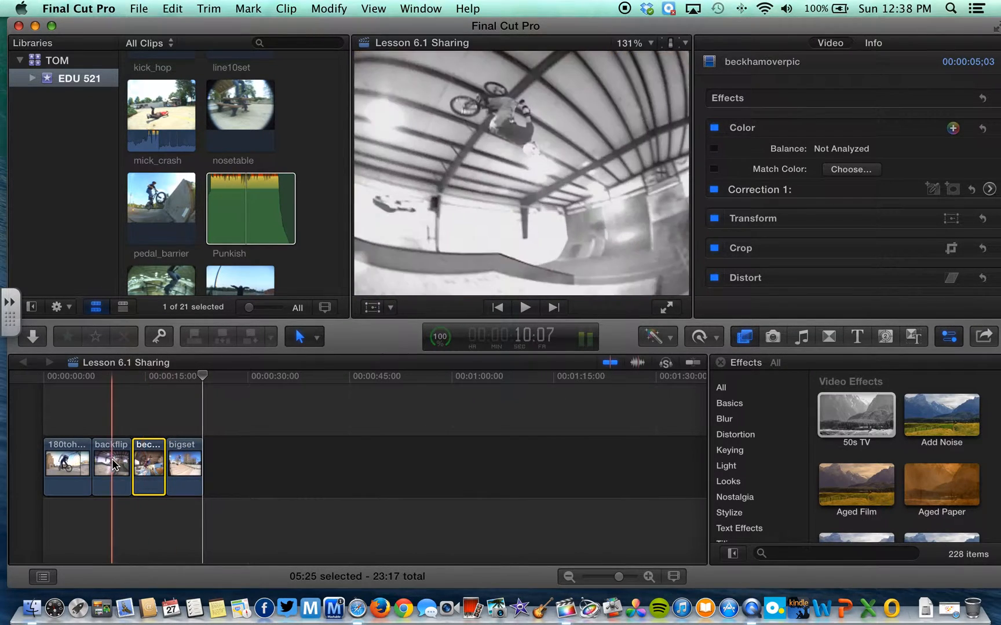
left_click(109, 465)
left_click(68, 465)
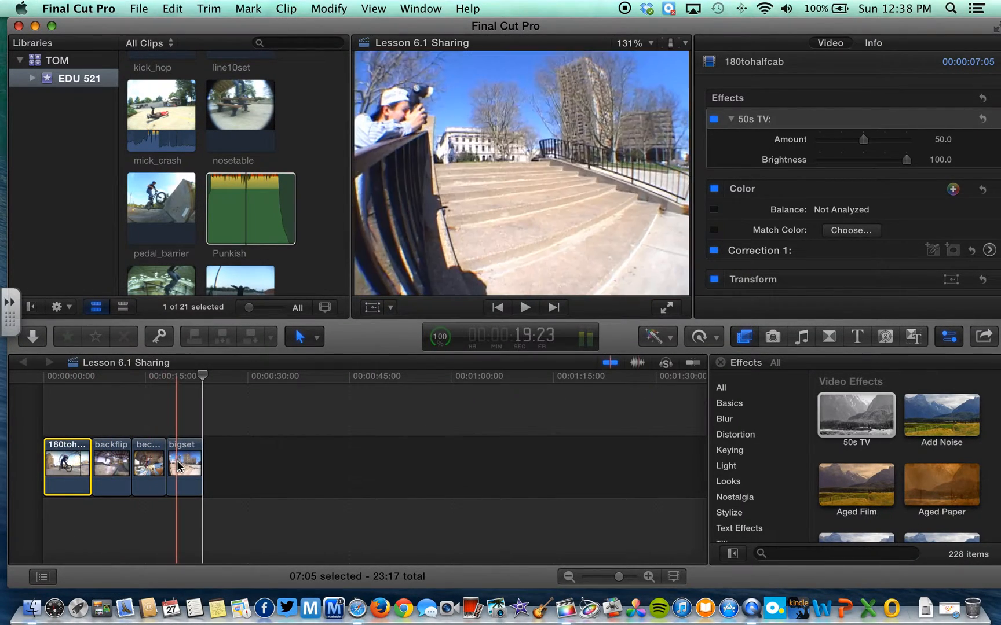
- Select the pedal_barrier, mick_crash and nosetable clips in the browser, the Aged Paper effect, and the 180tohalfcab timeline clip in turn
left_click(164, 203)
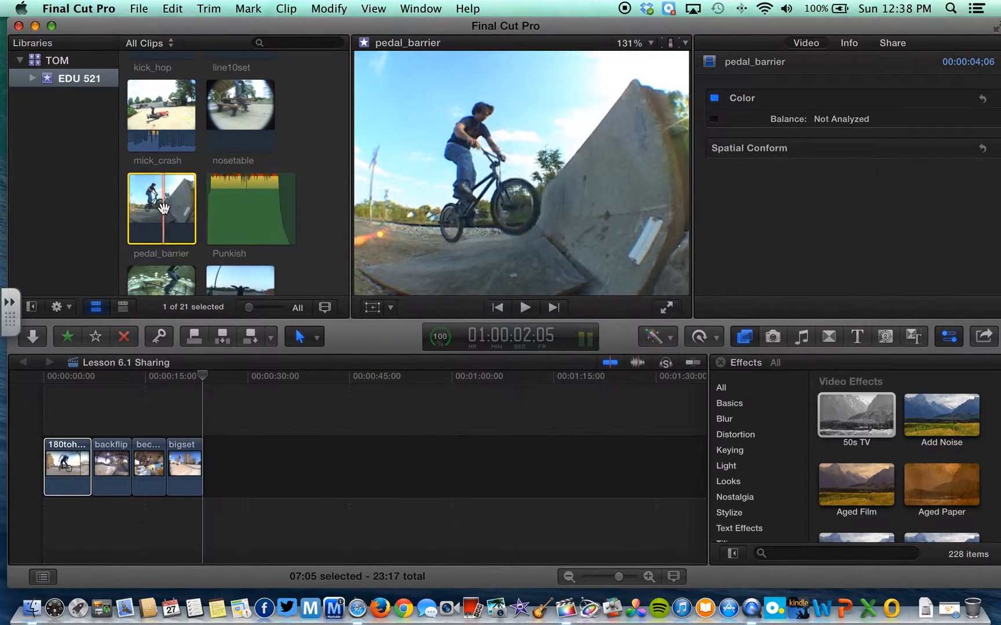
left_click(170, 127)
left_click(234, 123)
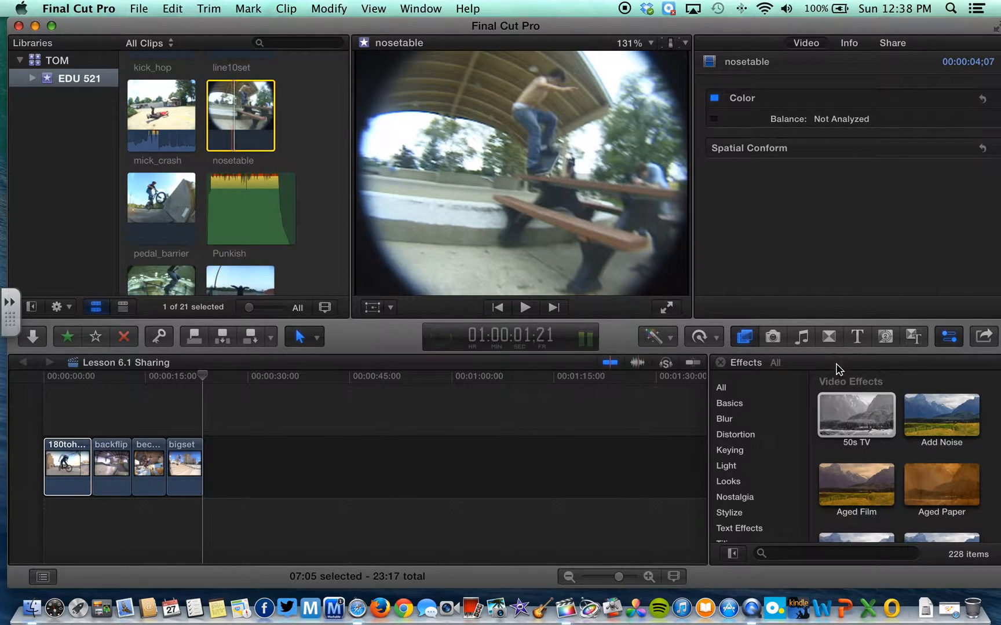
left_click(939, 472)
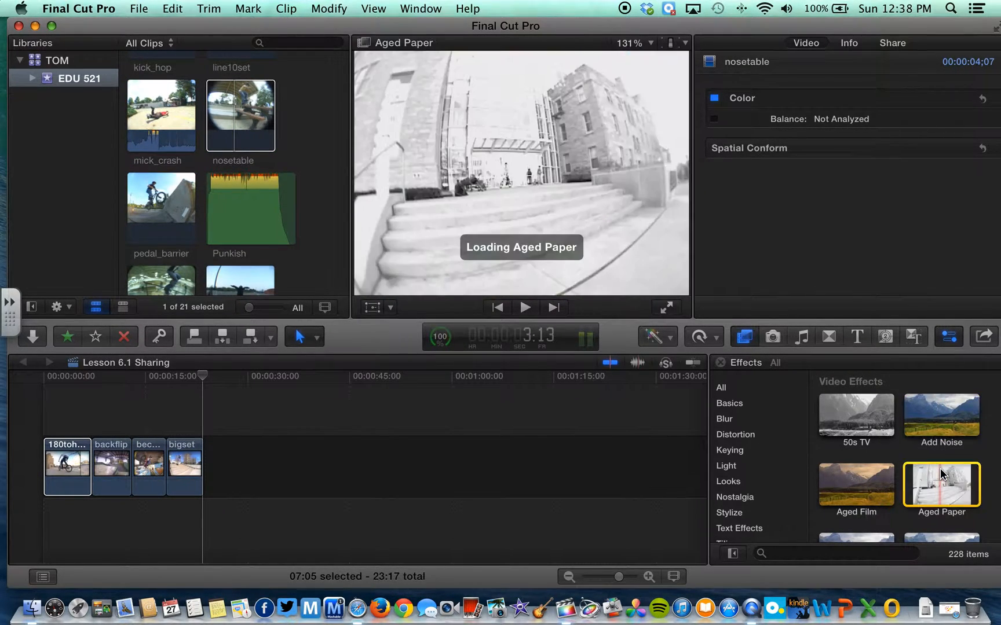
left_click(67, 466)
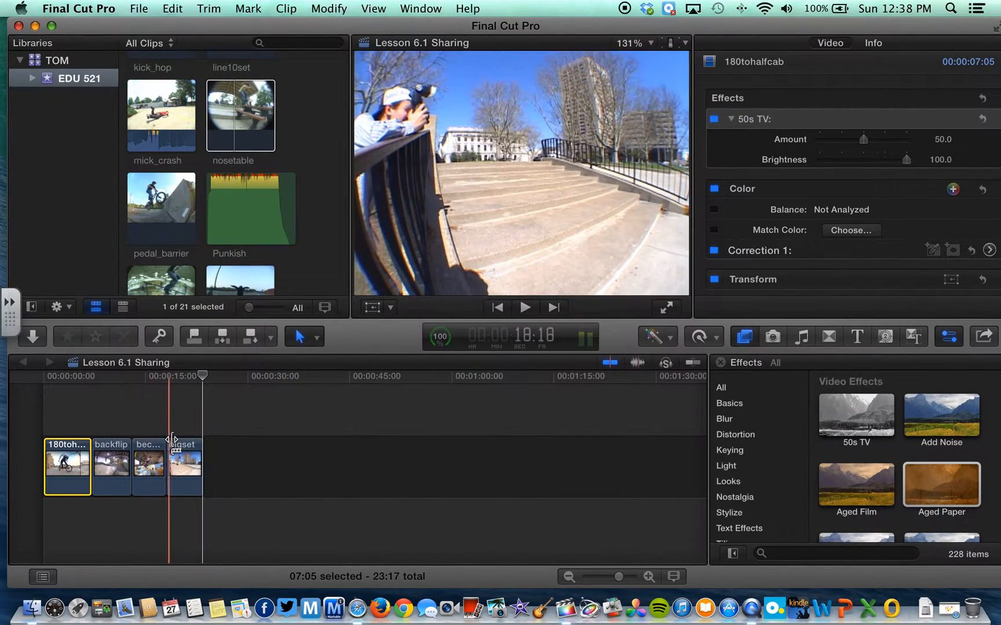
- Split the beckhamoverpic clip slightly past its middle with the Blade tool, and select its first piece with the Select tool
left_click(307, 337)
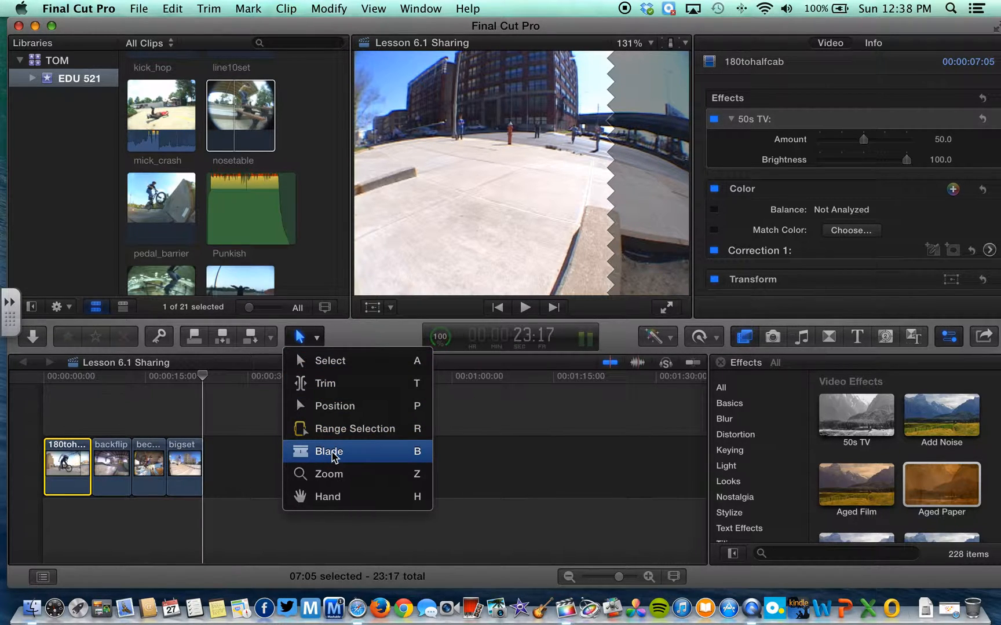
left_click(333, 457)
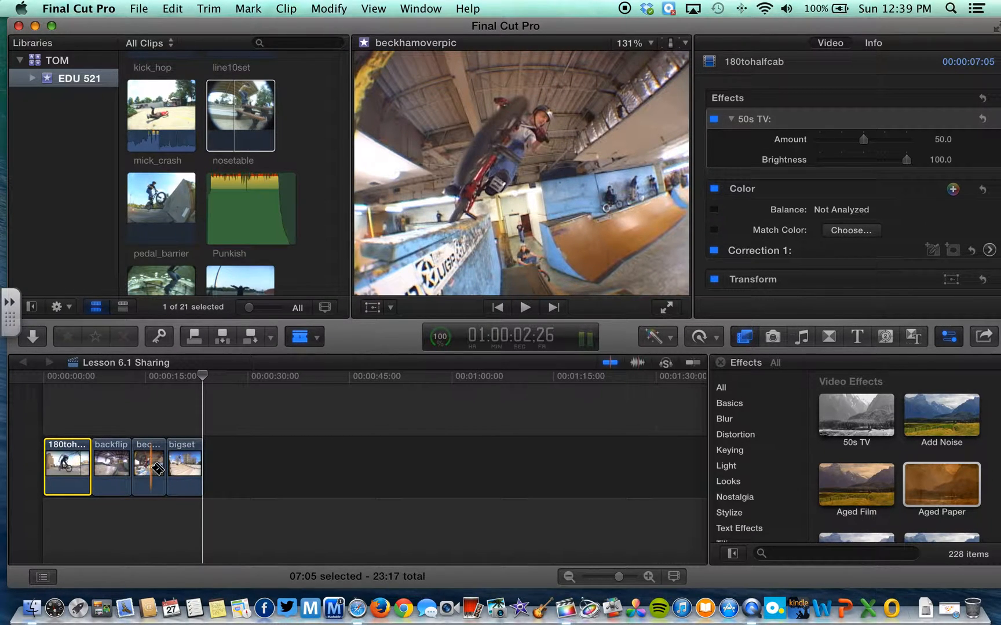
left_click(157, 469)
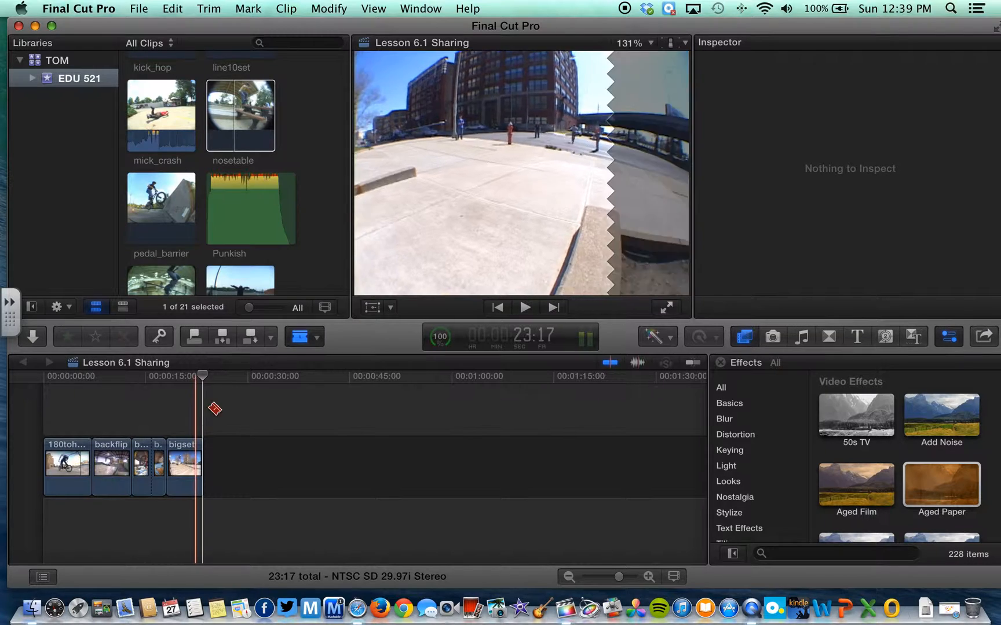
left_click(301, 337)
left_click(305, 360)
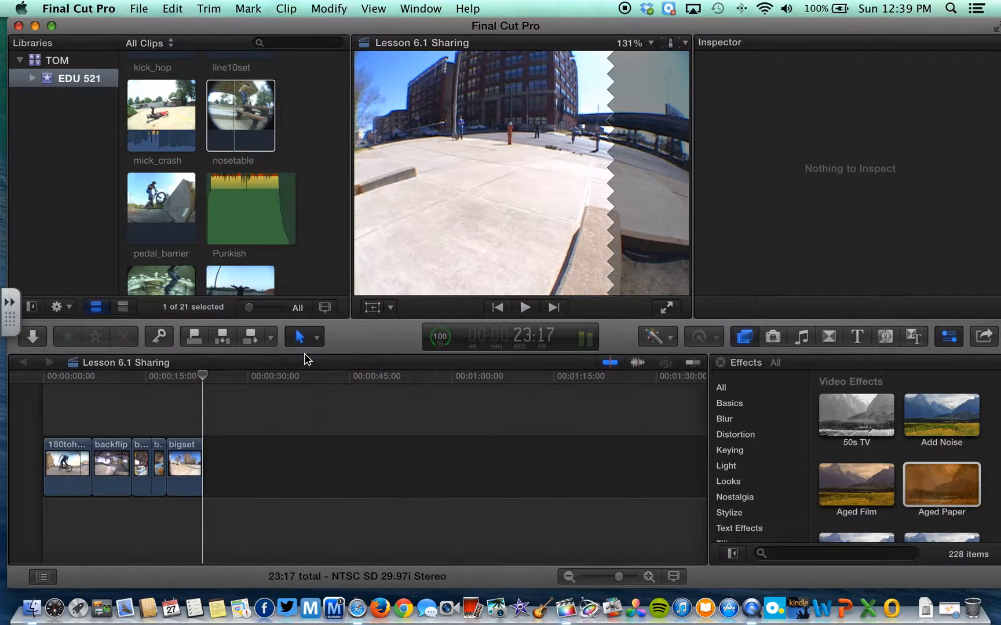
left_click(143, 463)
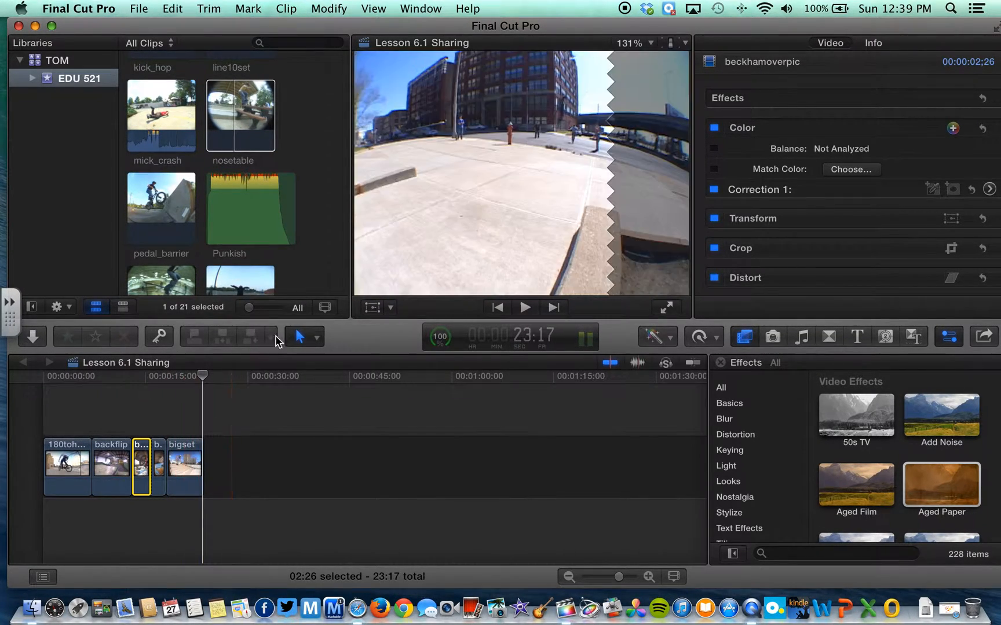
- Slip the footage inside the bigset and backflip clips with the Trim tool, keeping their places in the timeline
left_click(306, 338)
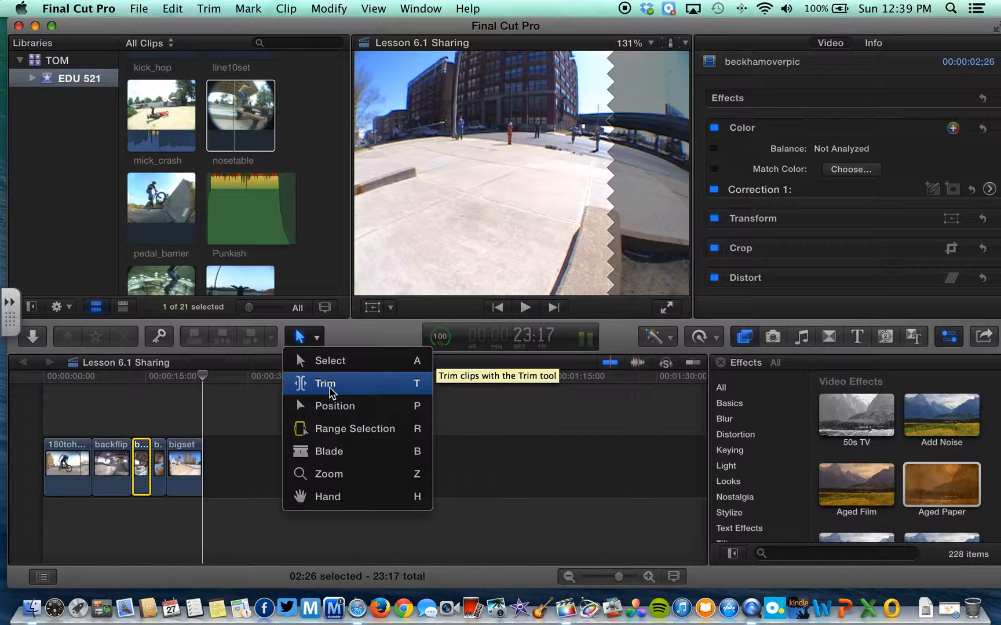
left_click(330, 389)
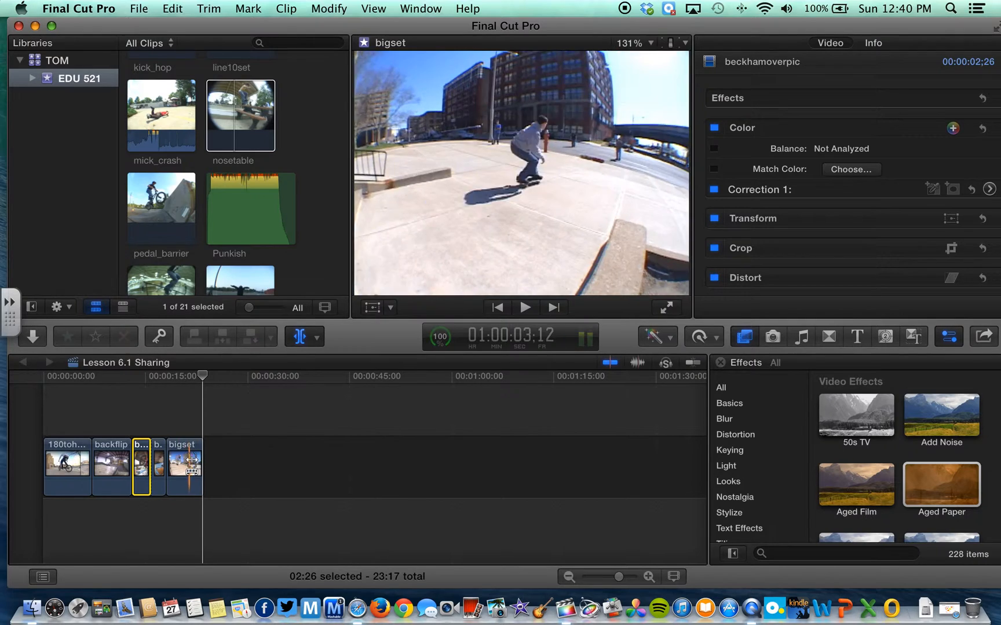
mouse_move(199, 462)
left_mouse_down()
mouse_move(181, 461)
mouse_move(217, 464)
mouse_move(154, 466)
mouse_move(189, 463)
left_mouse_up()
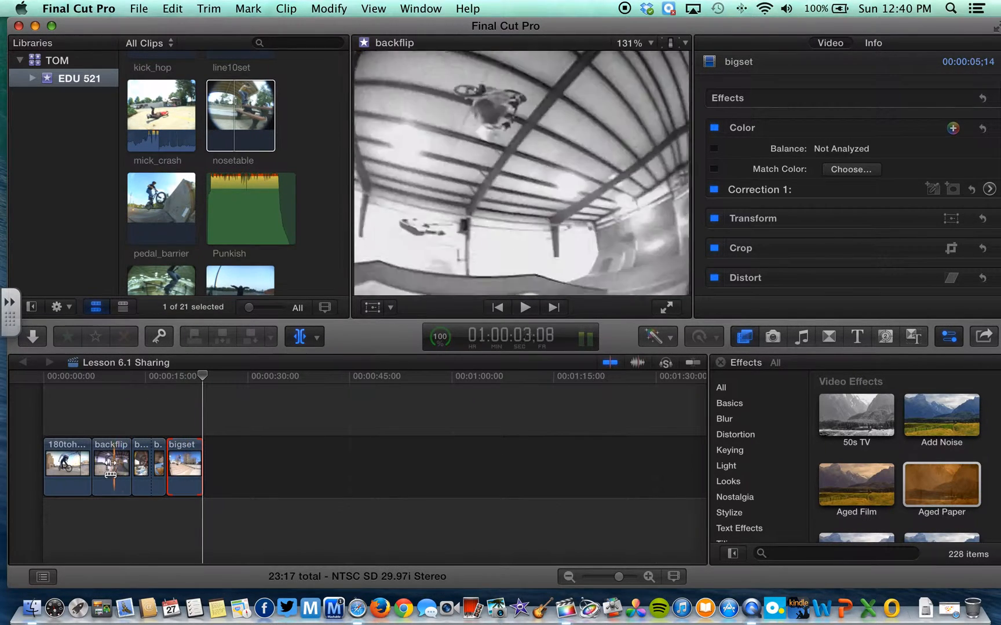
left_click_drag(122, 463, 106, 463)
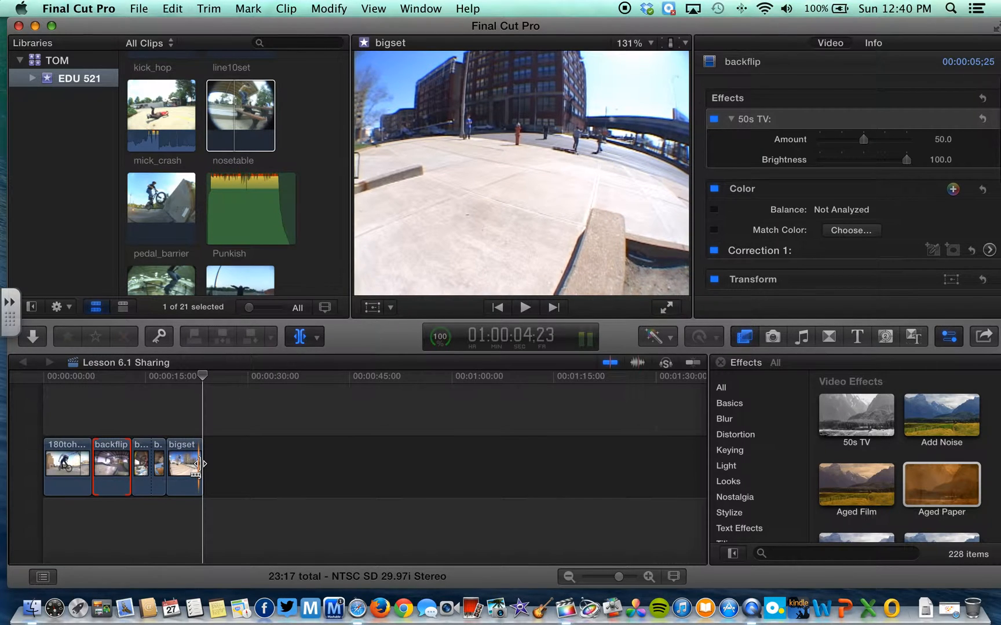
- Spread bigset, both beckhamoverpic pieces, backflip and 180tohalfcab apart along the timeline with the Position tool, leaving gaps between them
left_click(301, 344)
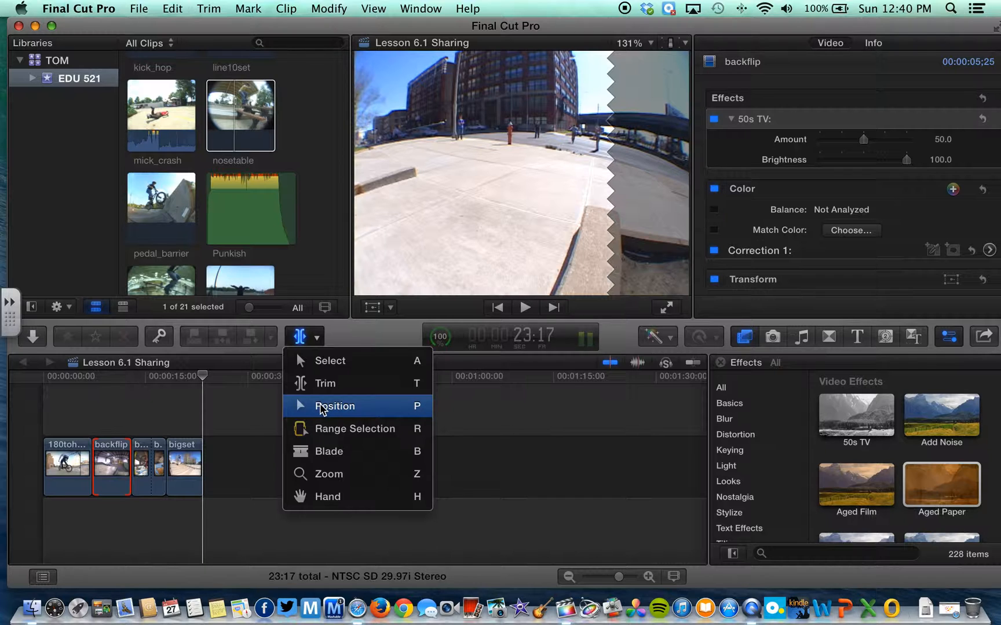
left_click(320, 408)
left_click_drag(183, 461, 284, 463)
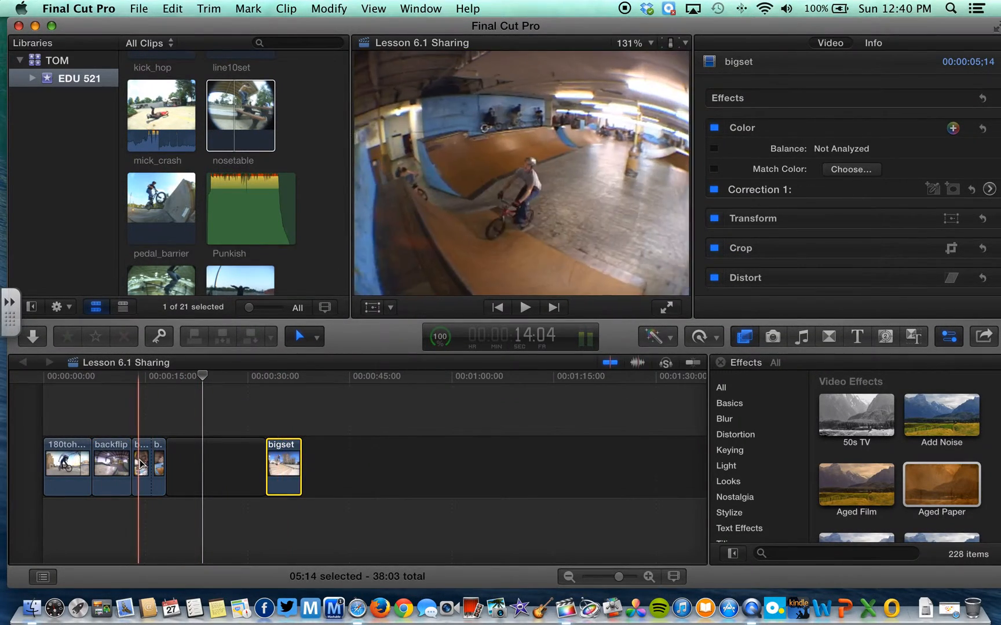
left_click(158, 466)
left_click_drag(158, 466, 403, 470)
left_click(116, 463)
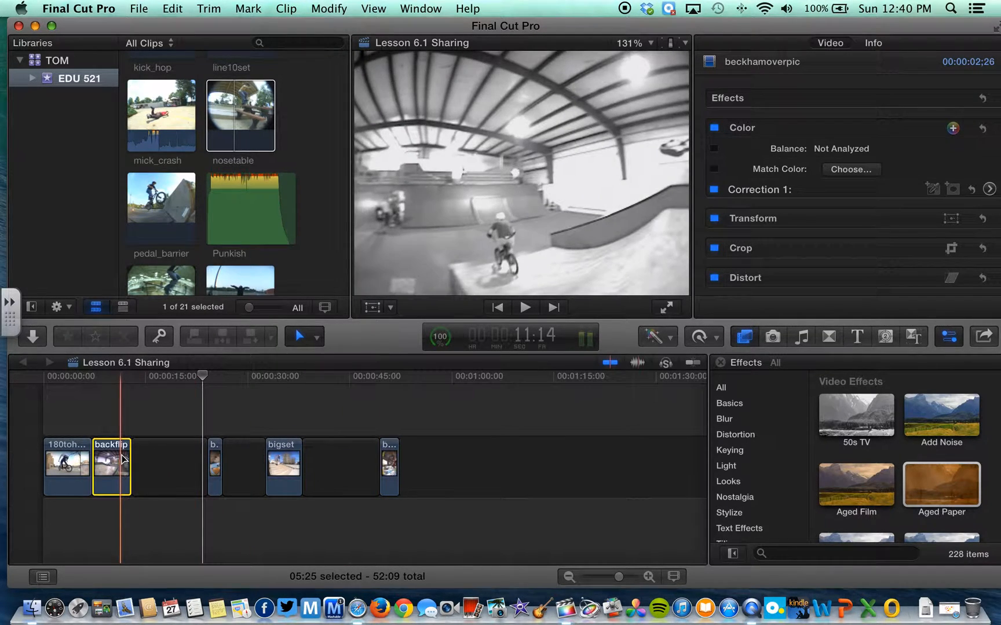
left_click_drag(104, 463, 448, 457)
left_click_drag(61, 466, 139, 472)
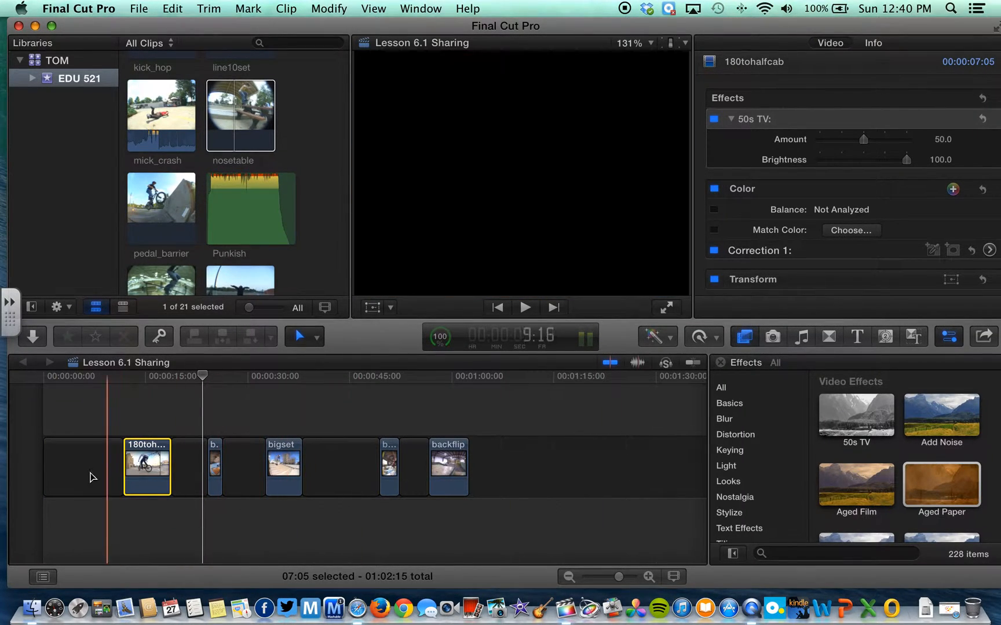
- Reposition 180tohalfcab near the start of the timeline, followed by the shorter beckhamoverpic piece and the bigset clip
mouse_move(74, 478)
left_mouse_down()
mouse_move(46, 472)
mouse_move(70, 472)
left_mouse_up()
left_click_drag(217, 461, 110, 463)
left_click_drag(297, 466, 140, 466)
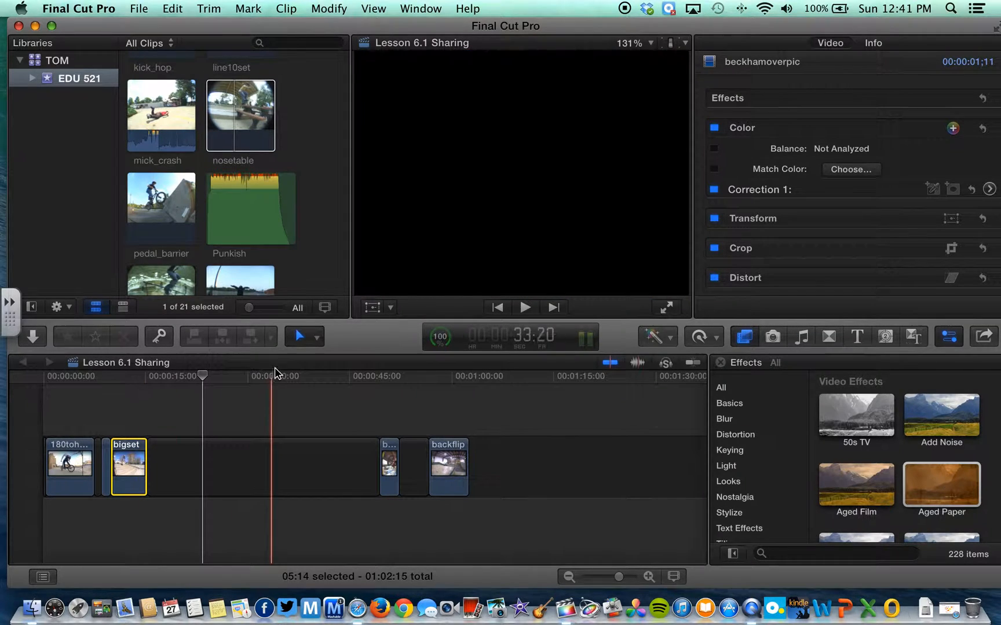
- Use the Select tool to place backflip directly after bigset and the longer beckhamoverpic piece directly after backflip
left_click(302, 340)
left_click(326, 360)
left_click_drag(440, 466, 156, 461)
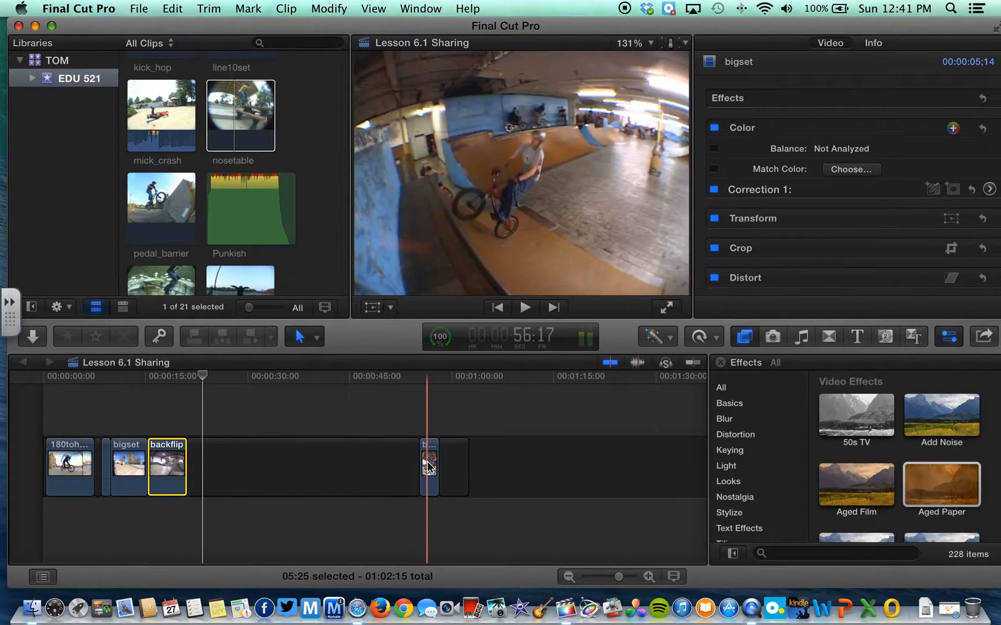
left_click(429, 467)
left_click_drag(296, 469, 196, 463)
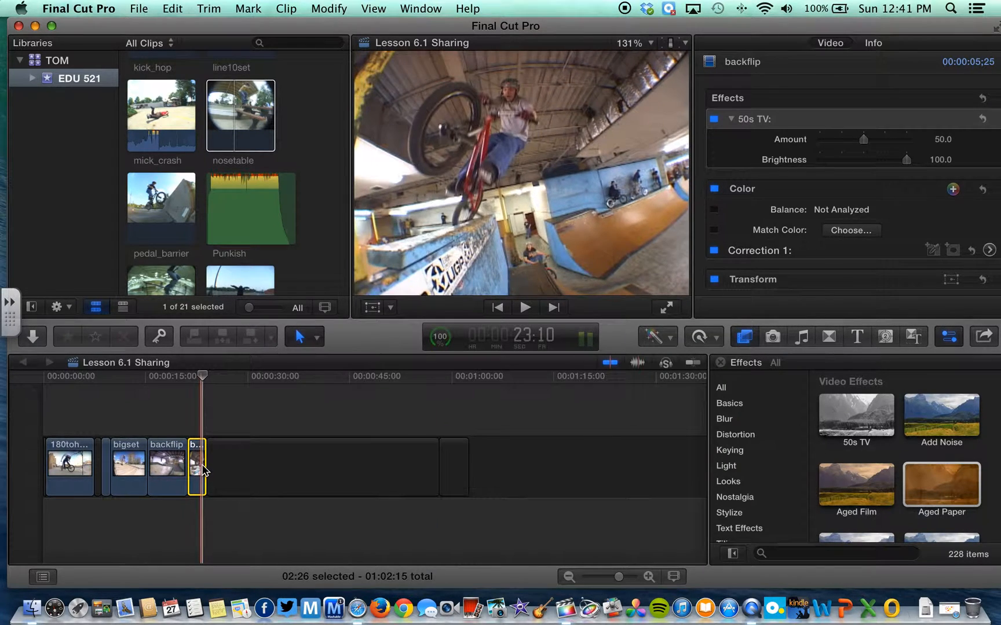
- Move the shorter beckhamoverpic piece up against 180tohalfcab and delete it from the timeline
left_click_drag(110, 459, 95, 461)
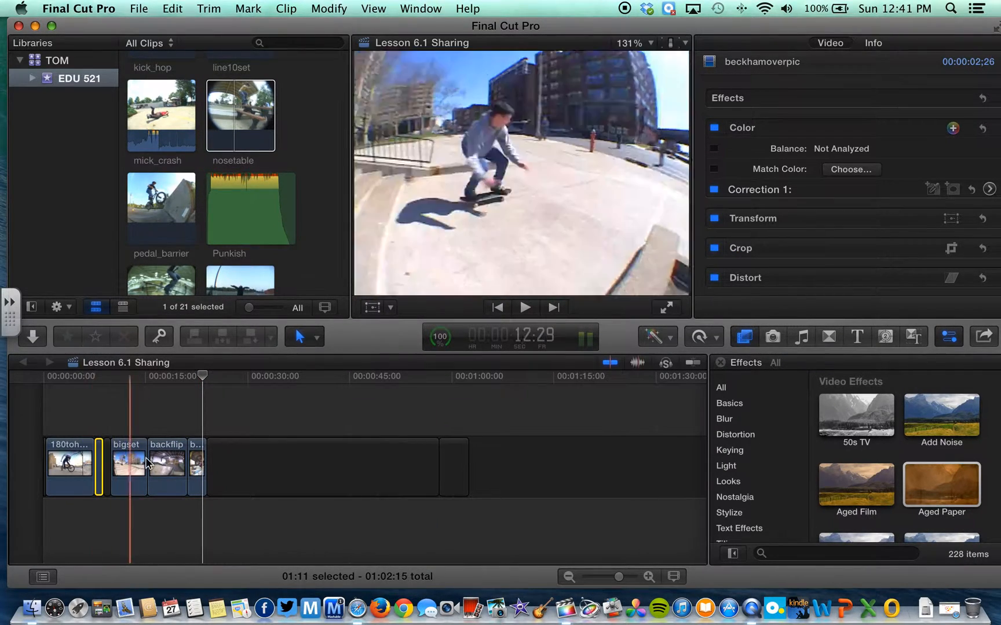
key("Delete")
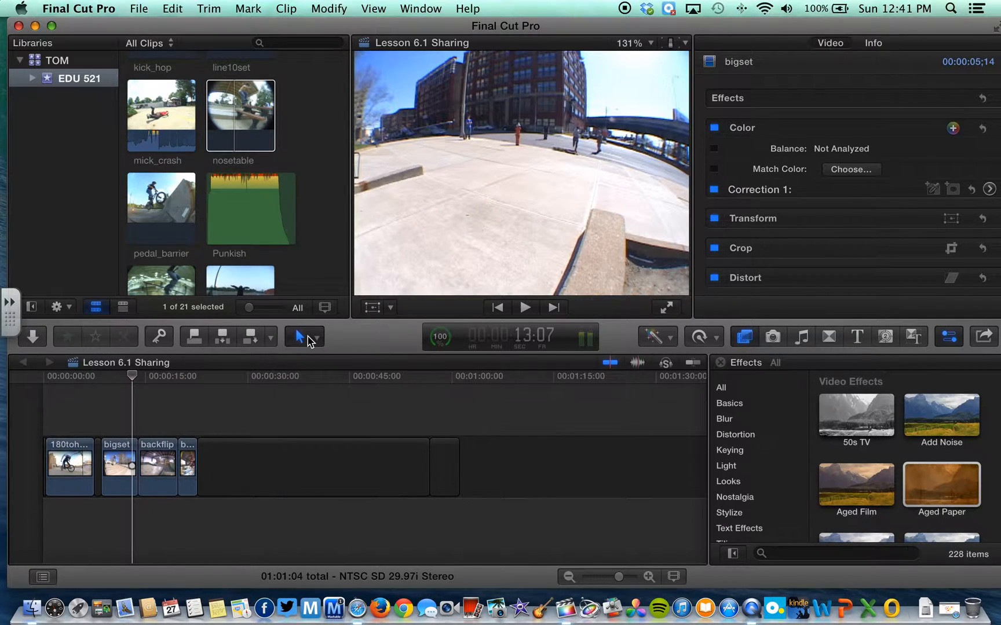
- Mark a range of about 3:28 within the 180tohalfcab clip using the Range Selection tool
left_click(309, 338)
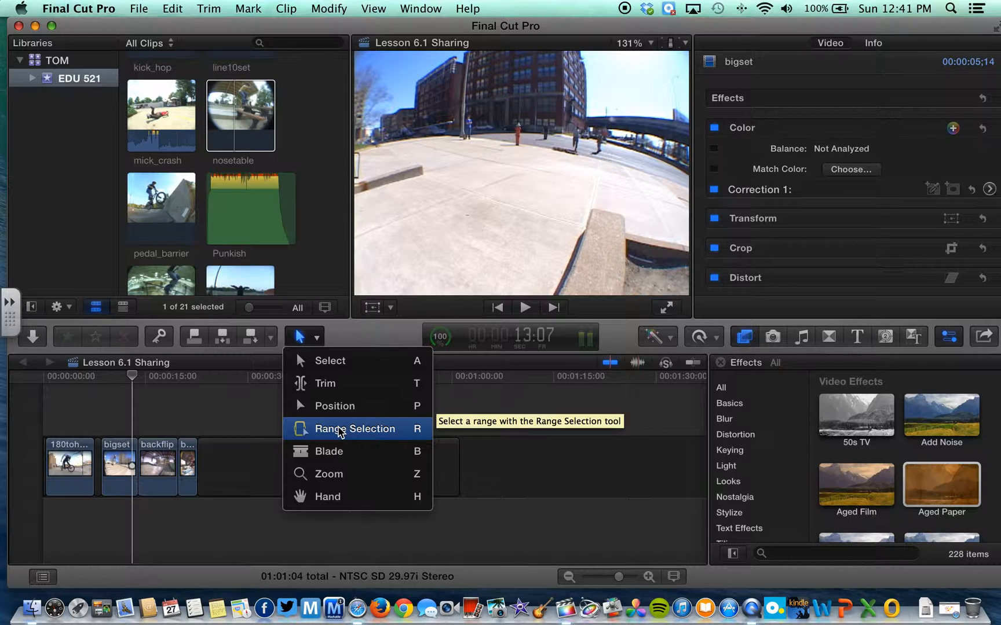
left_click(340, 430)
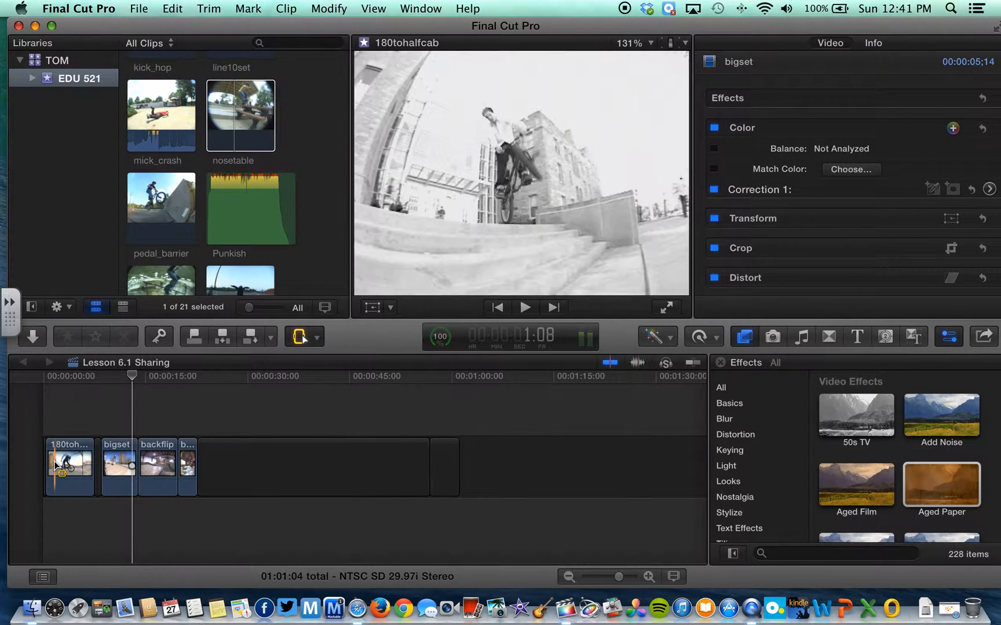
left_click_drag(53, 461, 94, 478)
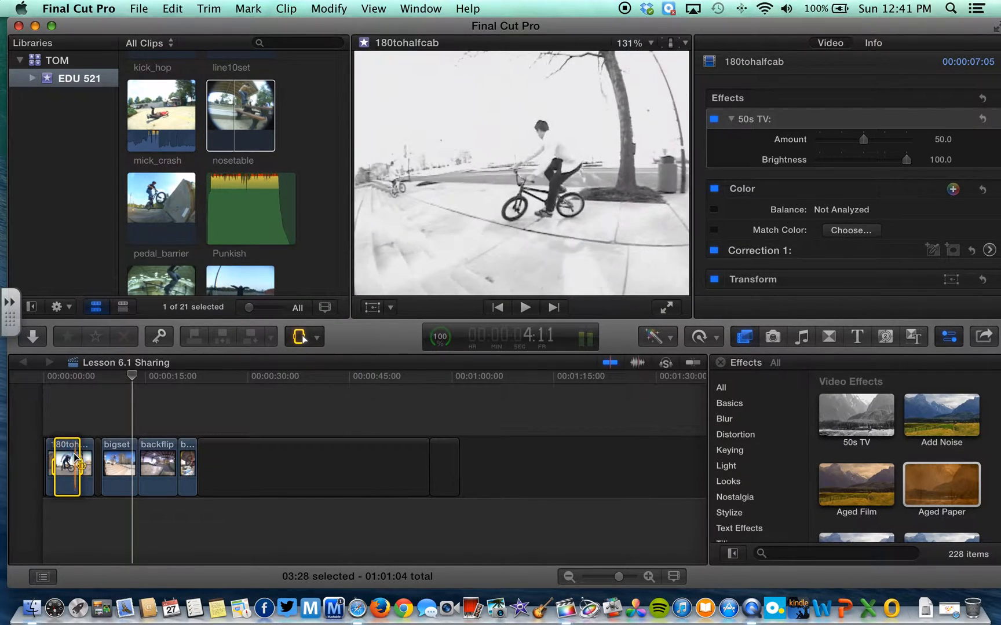
- Clear the range by switching to the Select tool and select the long gap after the beckhamoverpic clip
scroll(68, 444, "right", 1)
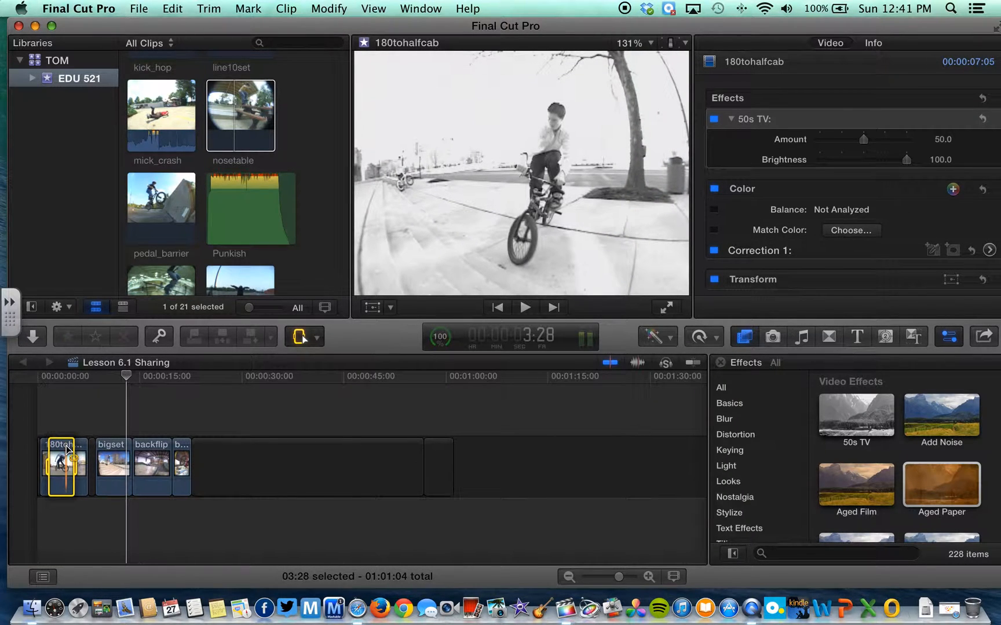
left_click(300, 339)
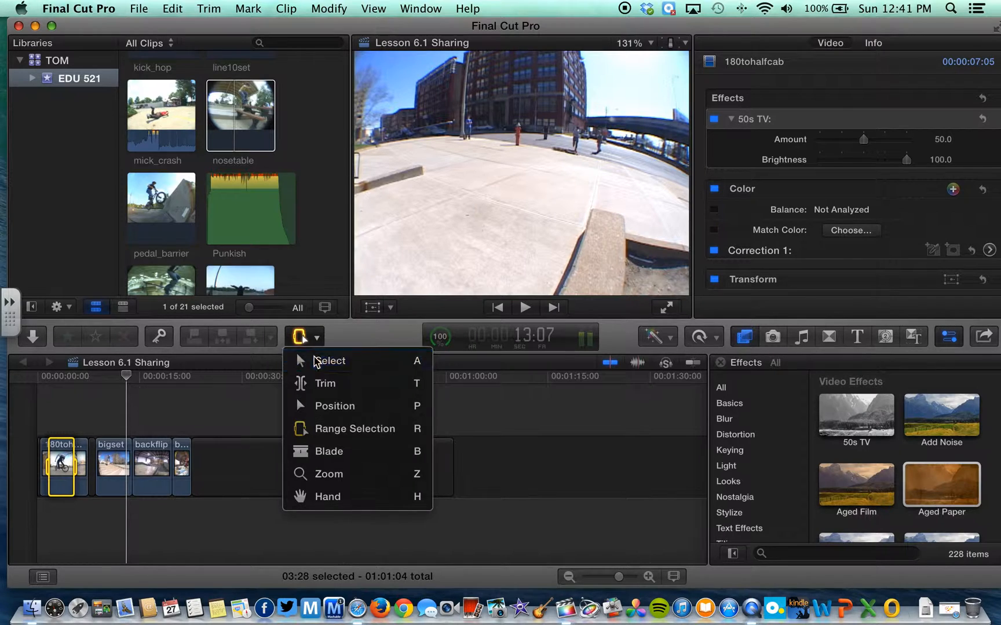
left_click(316, 363)
left_click(250, 446)
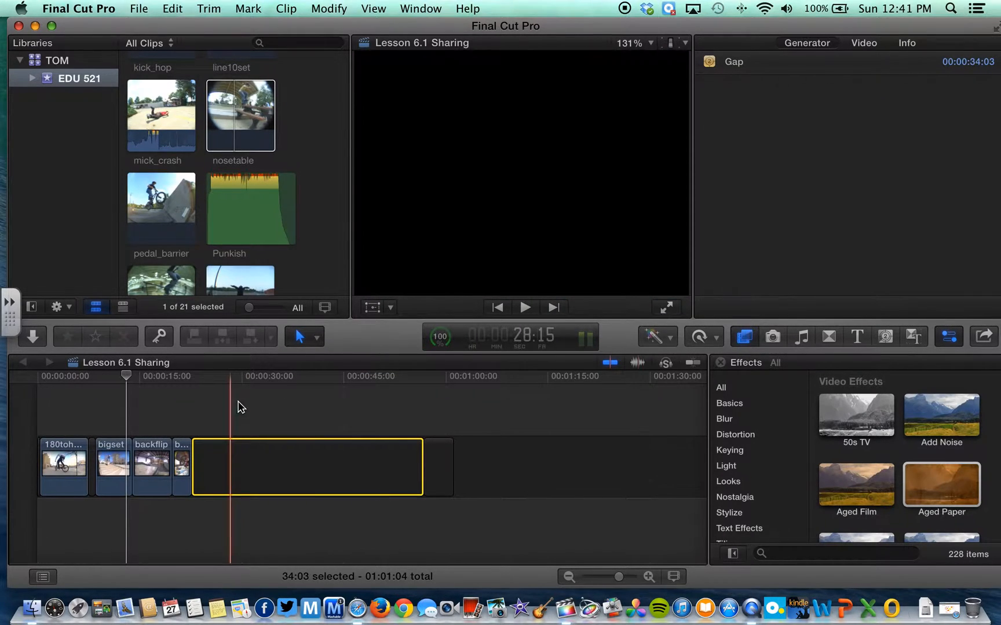
- Magnify the timeline in several stages with the Zoom tool around the cut between backflip and beckhamoverpic
left_click(300, 337)
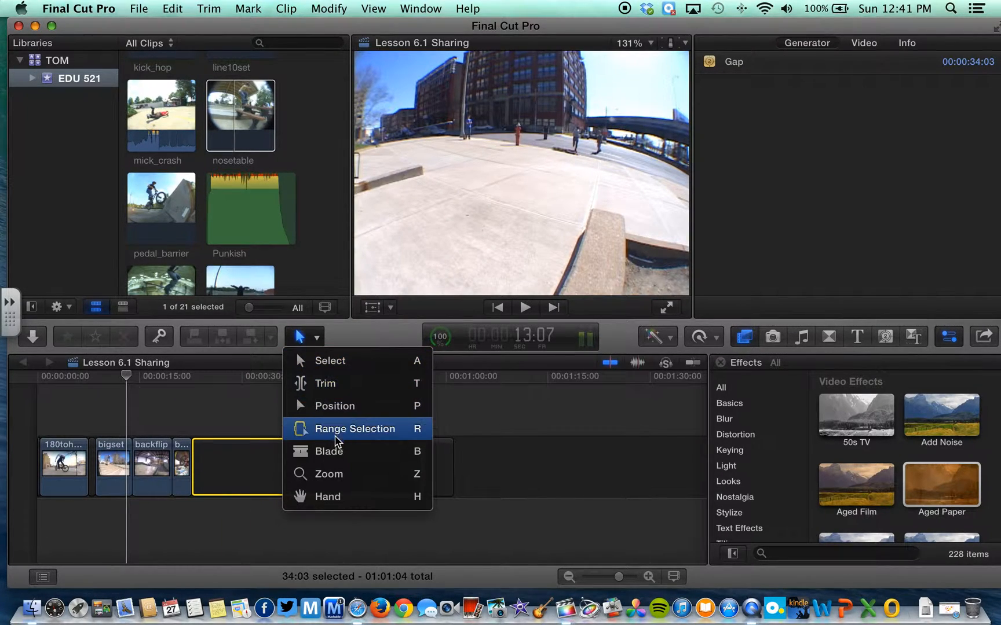
left_click(330, 474)
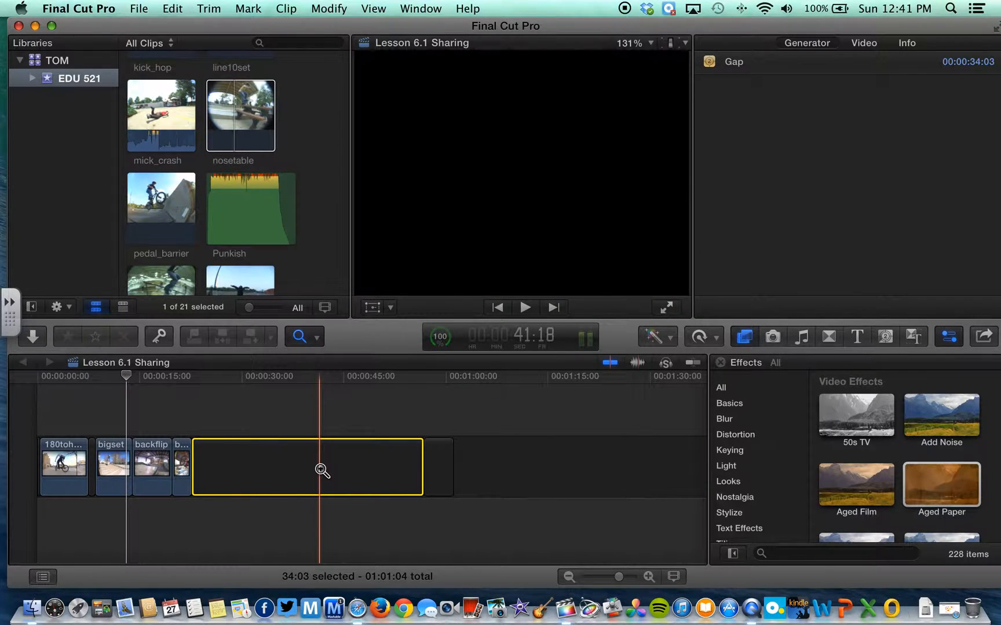
left_click(171, 513)
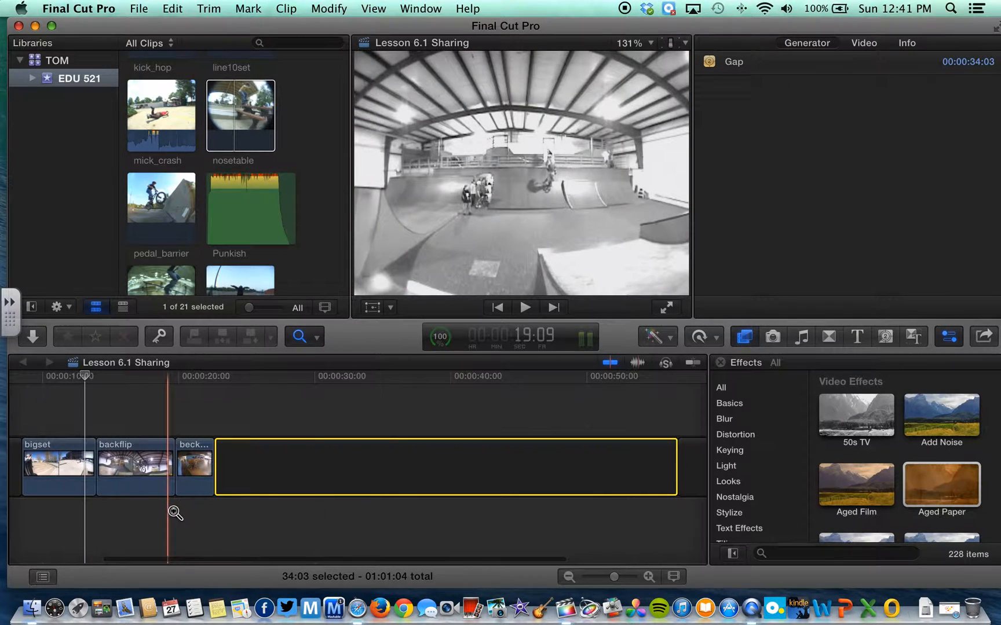
left_click(170, 513)
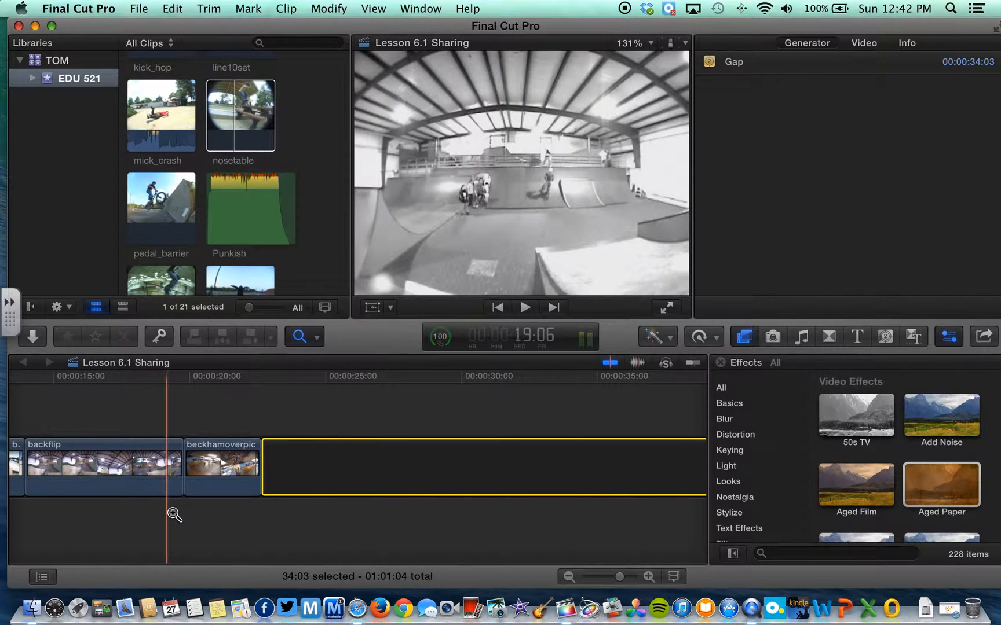
left_click(175, 514)
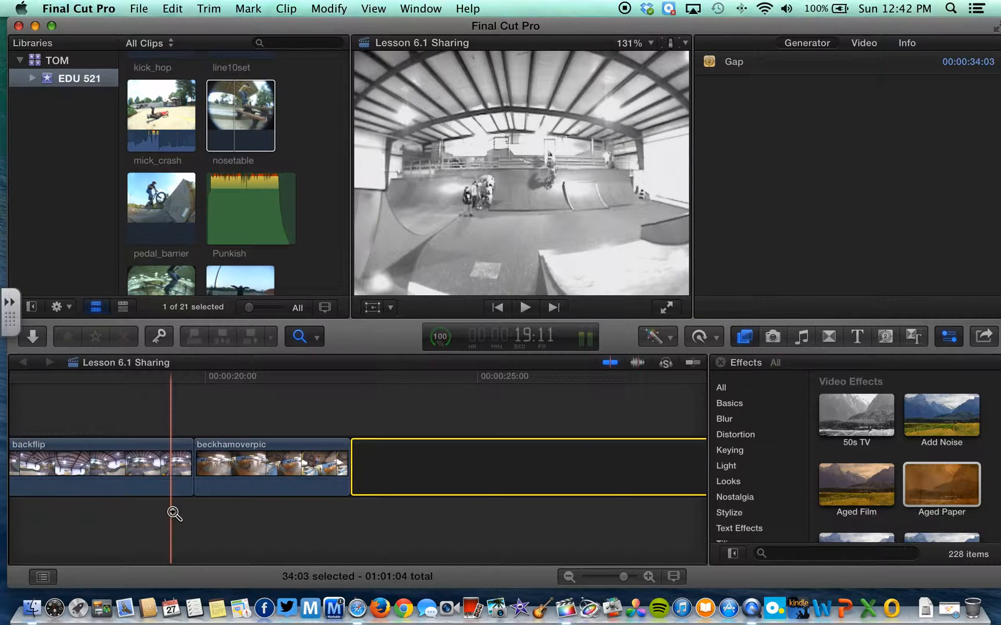
left_click(175, 513)
left_click(174, 514)
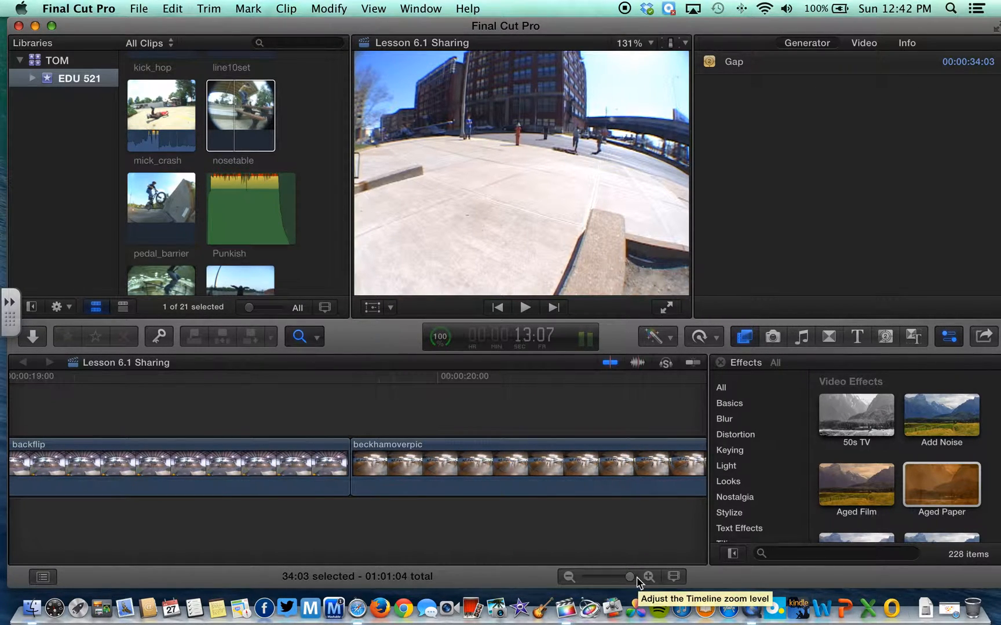
- Lower the timeline zoom level until the whole long gap fits in view and return to the Select tool
mouse_move(630, 577)
left_mouse_down()
mouse_move(592, 581)
mouse_move(614, 582)
left_mouse_up()
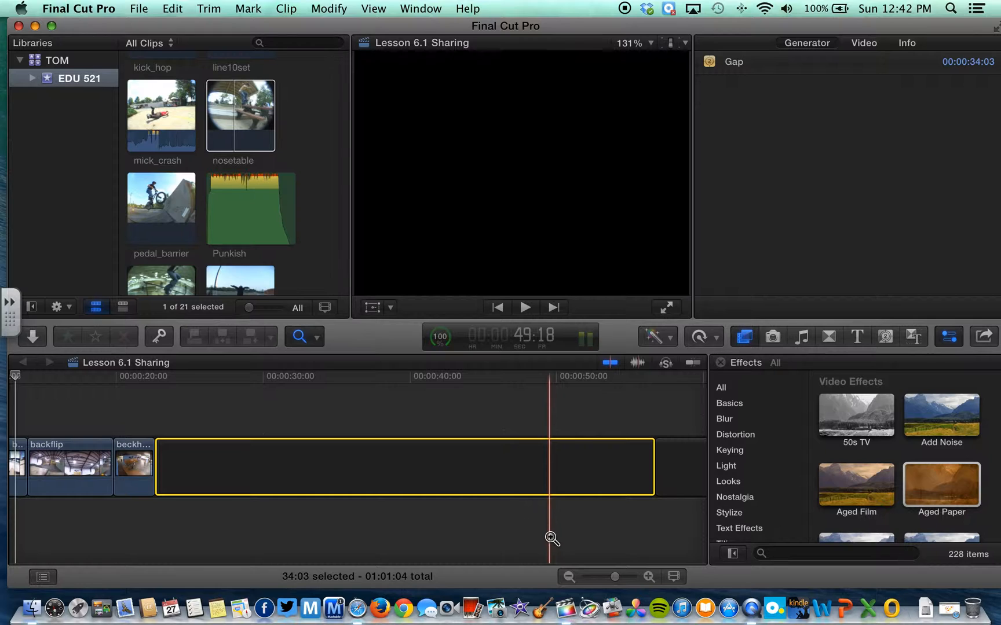
left_click(318, 340)
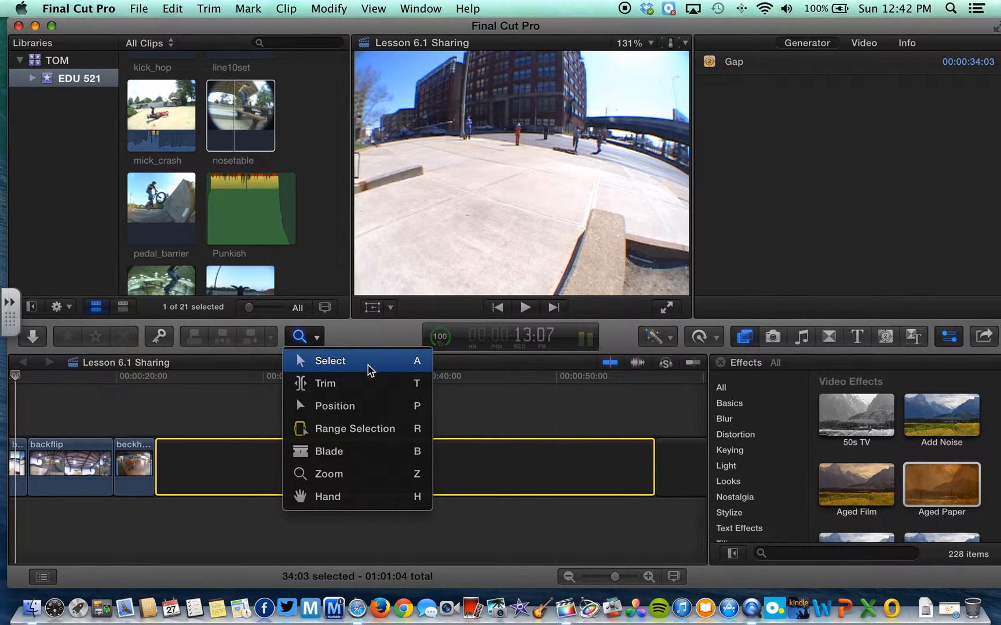
left_click(369, 371)
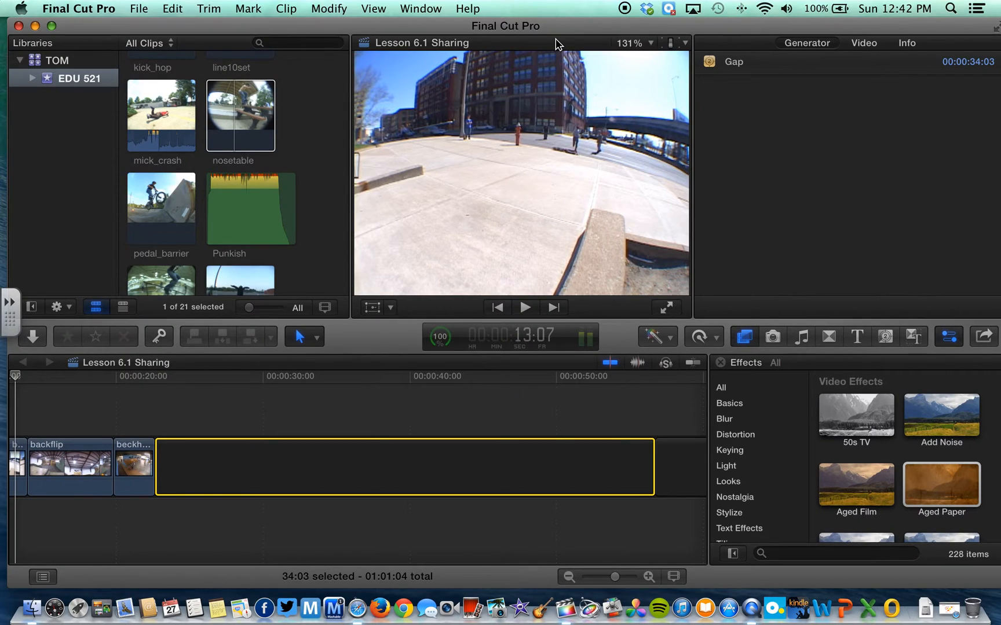